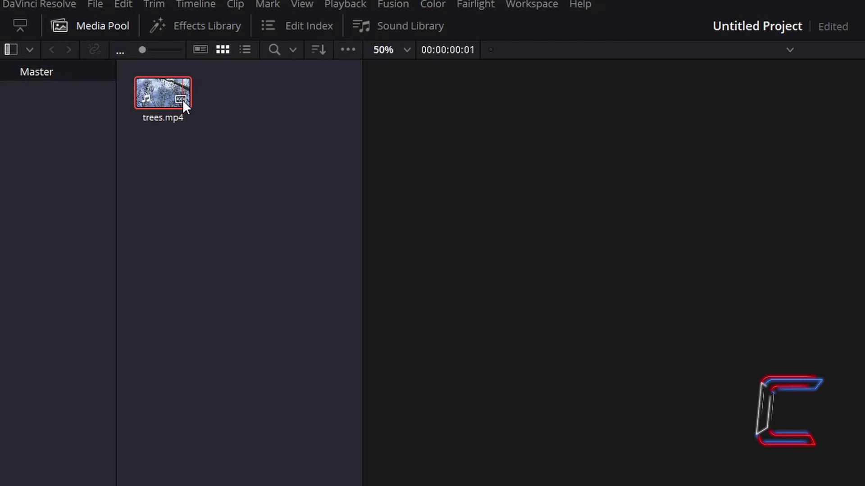
pyautogui.moveTo(182, 99)
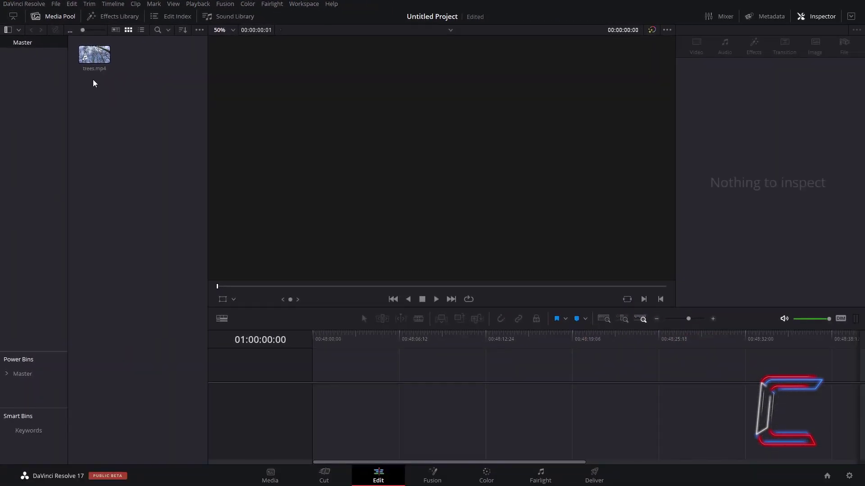
# Place trees.mp4 on a new timeline on Video 1, then stack a second copy on Video 2 at the start
pyautogui.moveTo(97, 59); pyautogui.dragTo(312, 380)
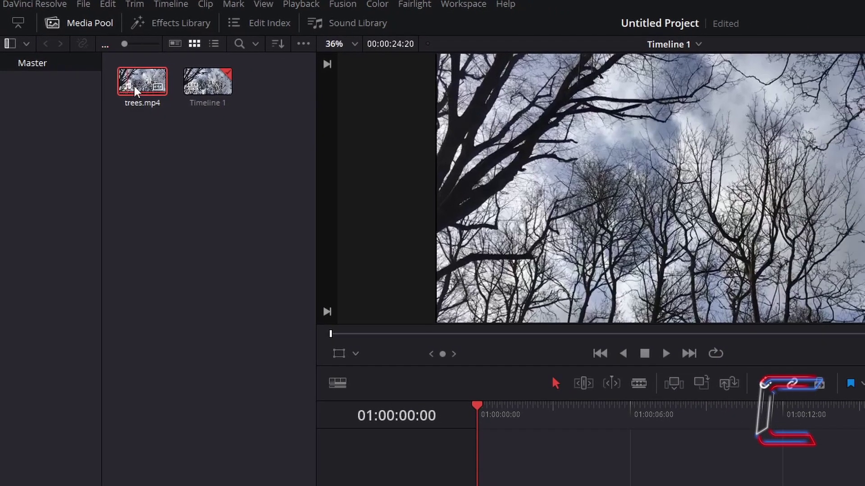
pyautogui.moveTo(155, 97); pyautogui.dragTo(560, 485)
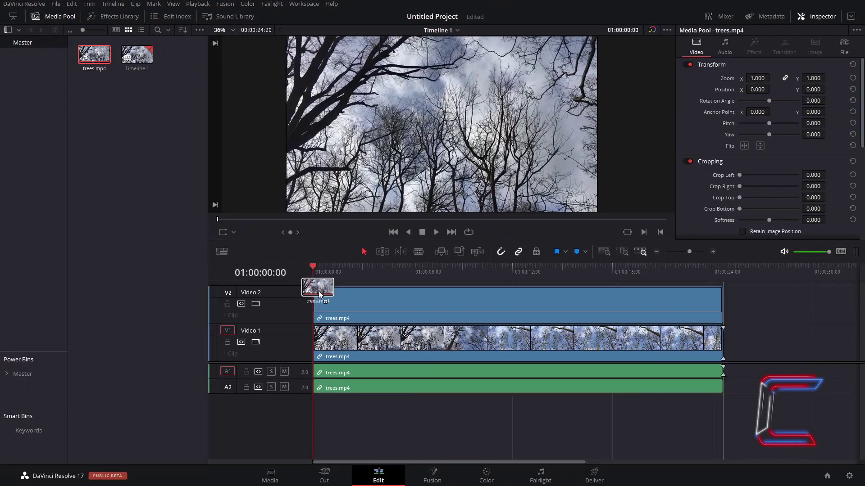
pyautogui.moveTo(319, 295); pyautogui.dragTo(318, 295)
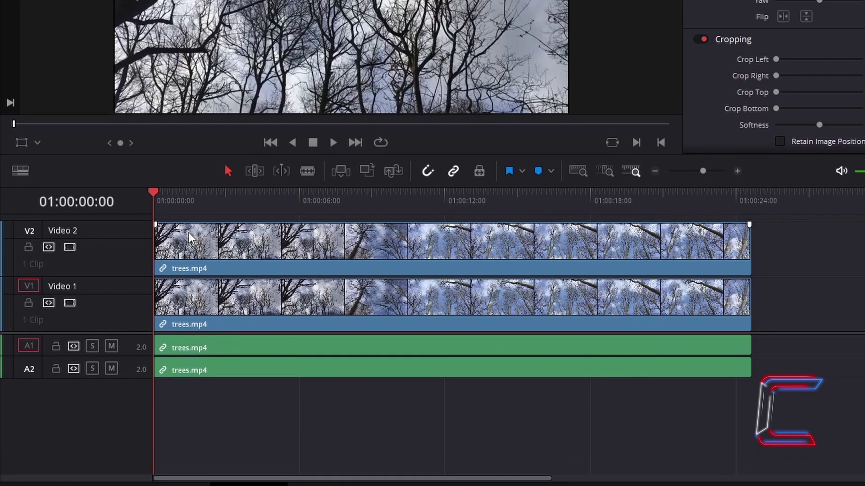
# Open the Video 2 trees.mp4 clip in Fusion and attach a Rectangle mask to MediaIn1
pyautogui.rightClick(188, 205)
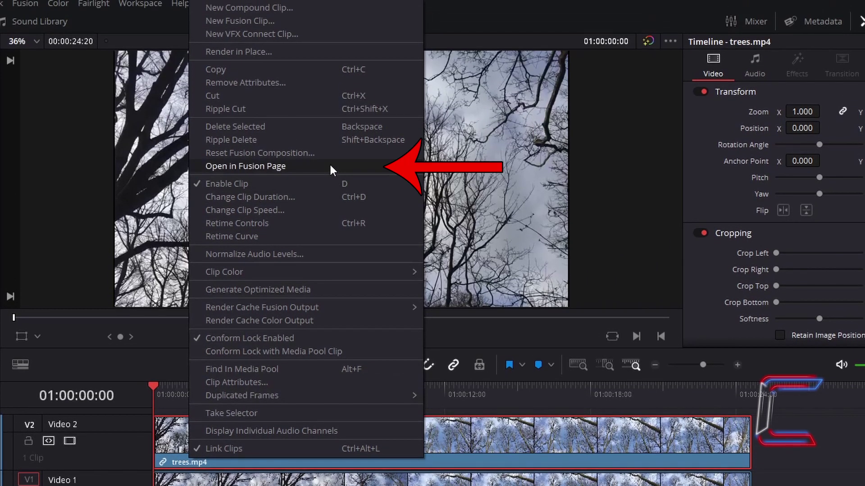
pyautogui.click(331, 168)
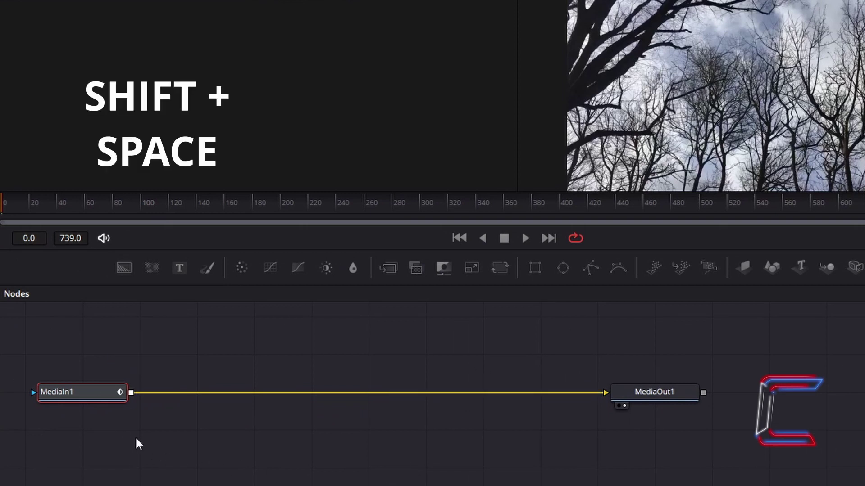
pyautogui.hotkey('shift', 'space')
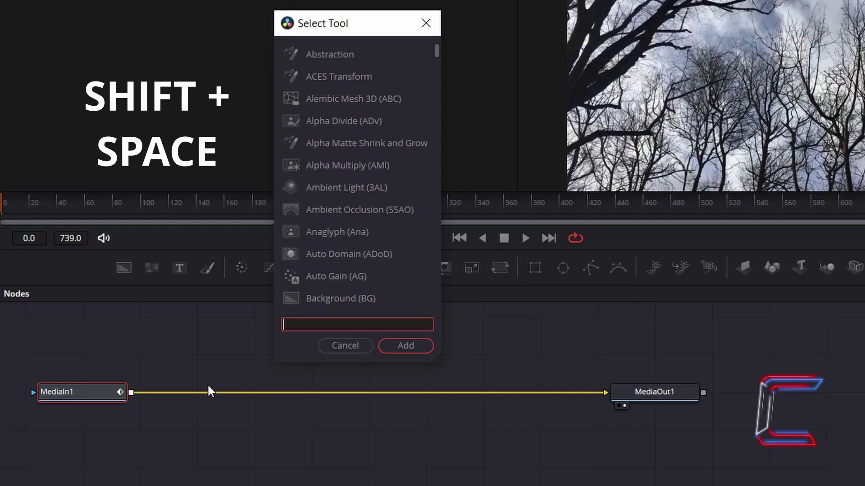
pyautogui.write('Rectangle')
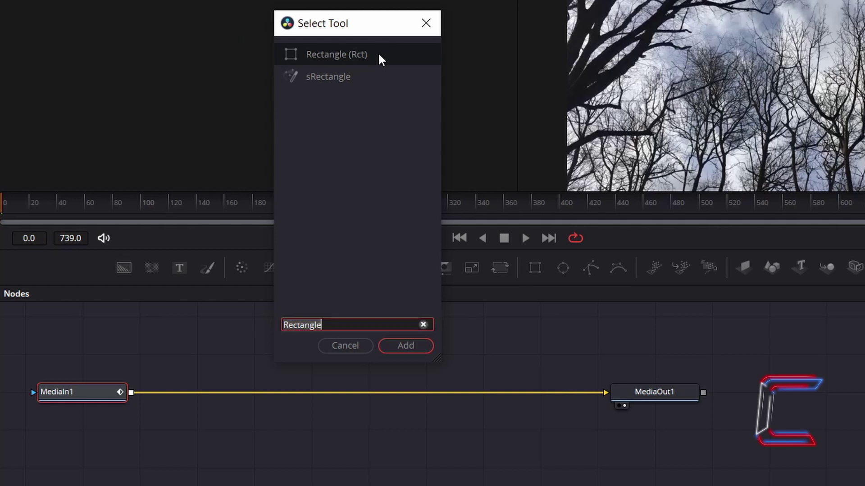
pyautogui.click(420, 347)
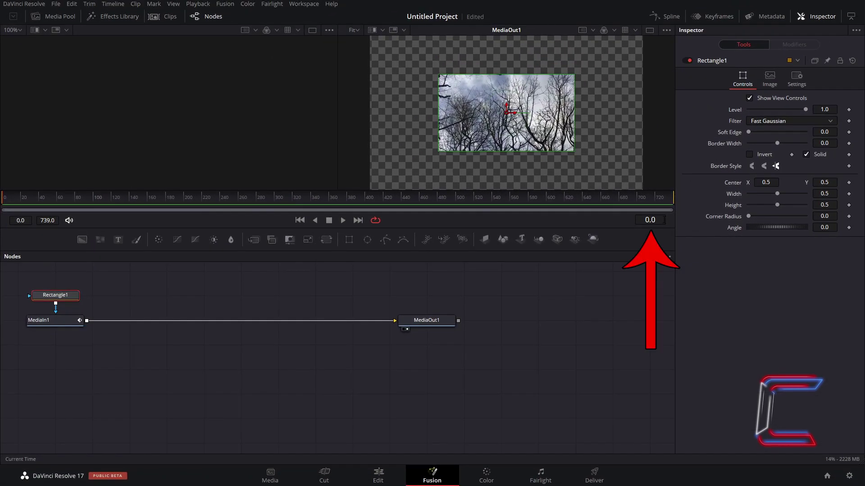
pyautogui.click(661, 221)
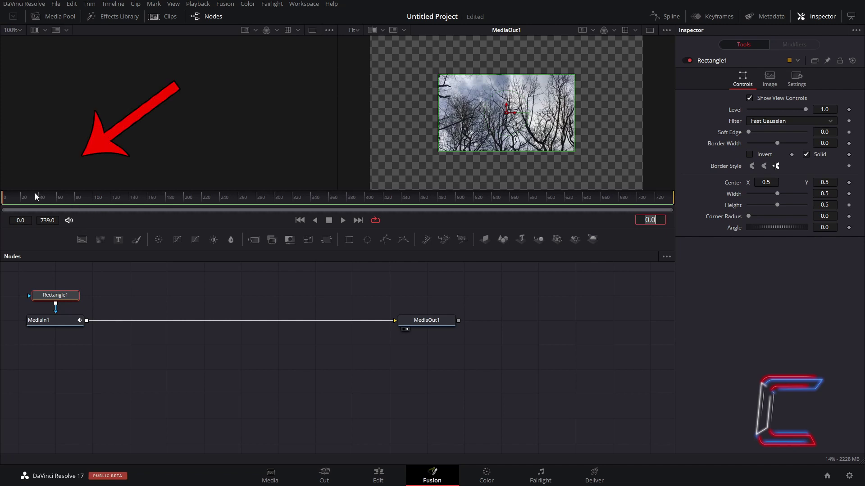
pyautogui.moveTo(12, 197)
pyautogui.mouseDown()
pyautogui.moveTo(57, 198)
pyautogui.moveTo(5, 205)
pyautogui.mouseUp()
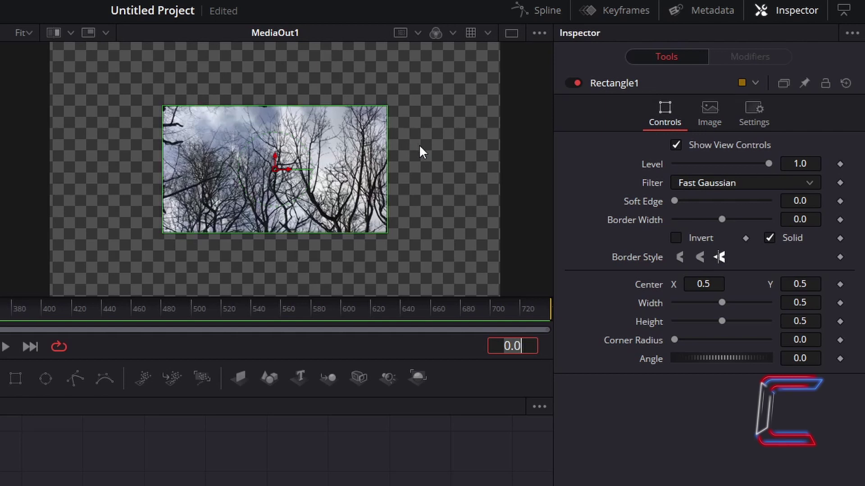
pyautogui.click(531, 96)
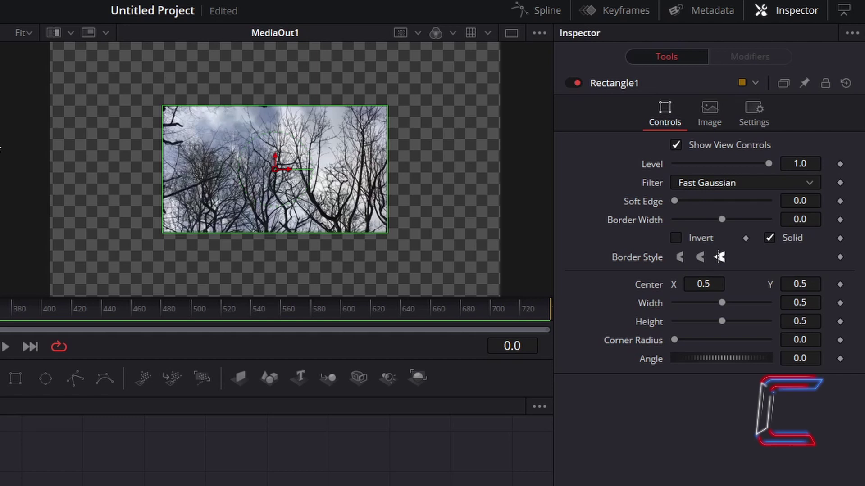
# Set the Rectangle1 mask's Width to 0.07 and Height to 2.0
pyautogui.click(818, 303)
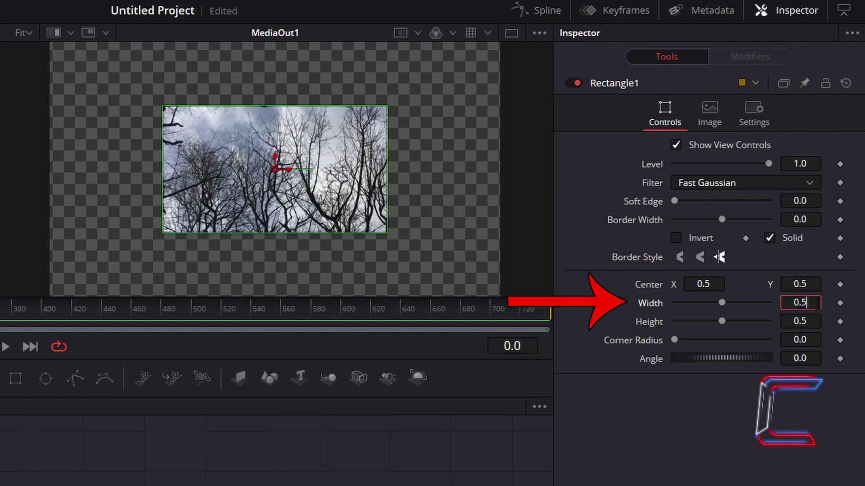
pyautogui.write('0.07')
pyautogui.press('Tab')
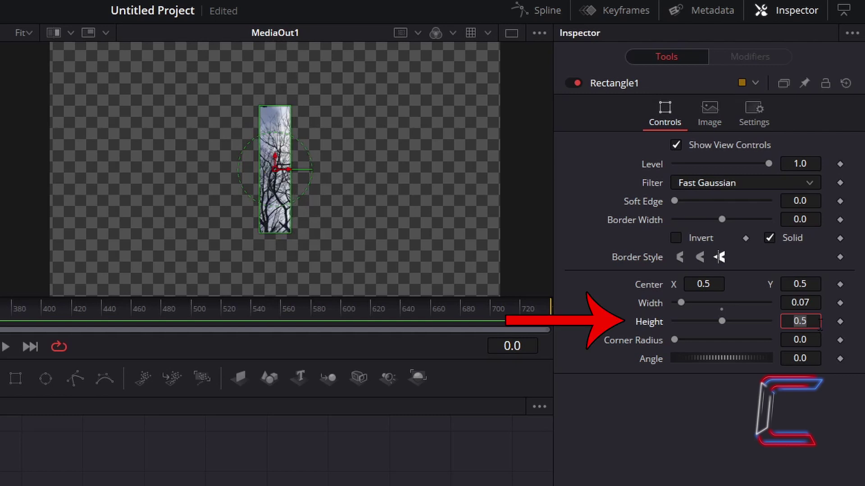
pyautogui.write('2')
pyautogui.press('Tab')
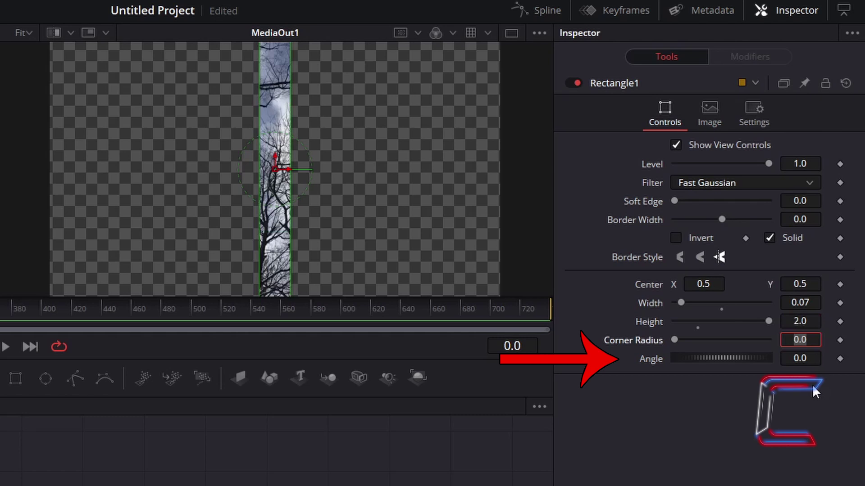
# Angle the mask to -10 and move its Center X to 1.11, off-frame right
pyautogui.click(815, 359)
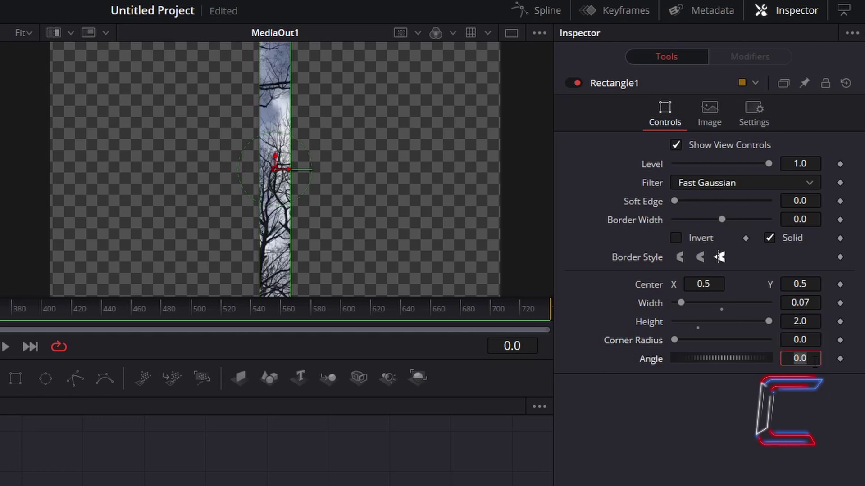
pyautogui.write('-10')
pyautogui.press('Tab')
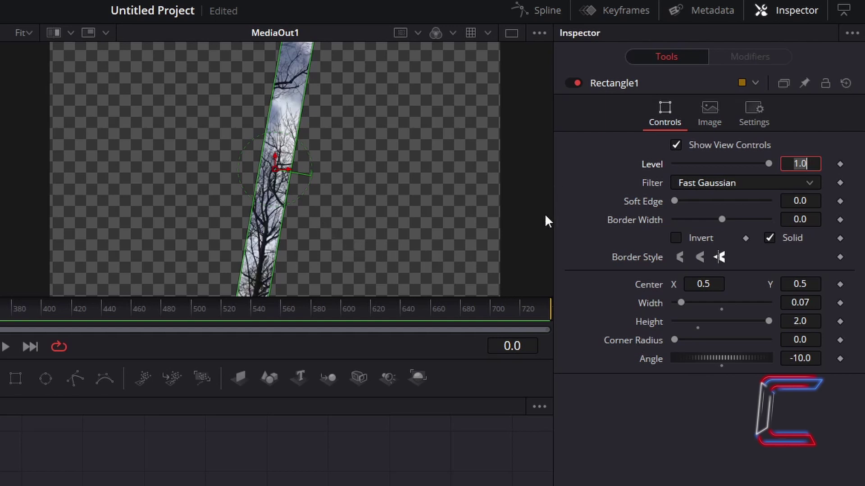
pyautogui.click(467, 166)
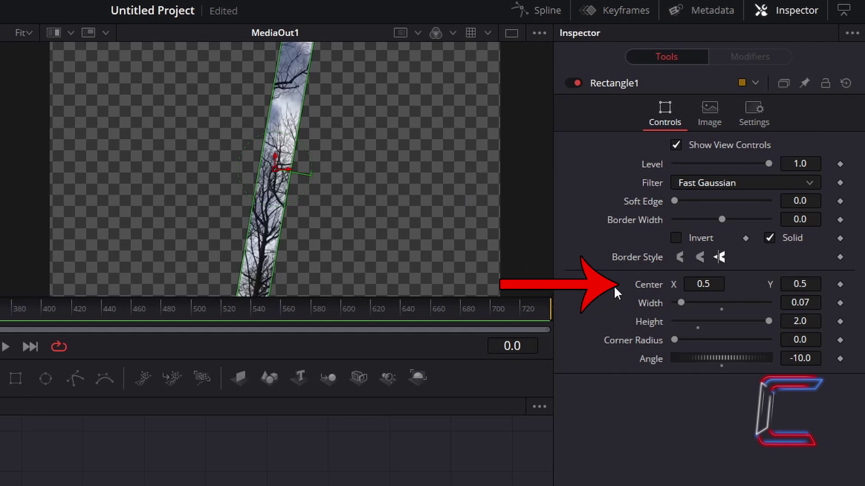
pyautogui.click(724, 284)
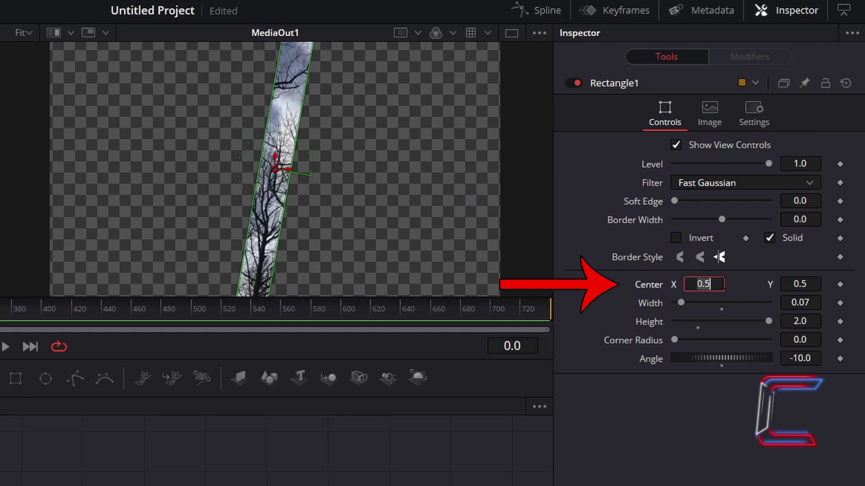
pyautogui.write('1.11')
pyautogui.press('Tab')
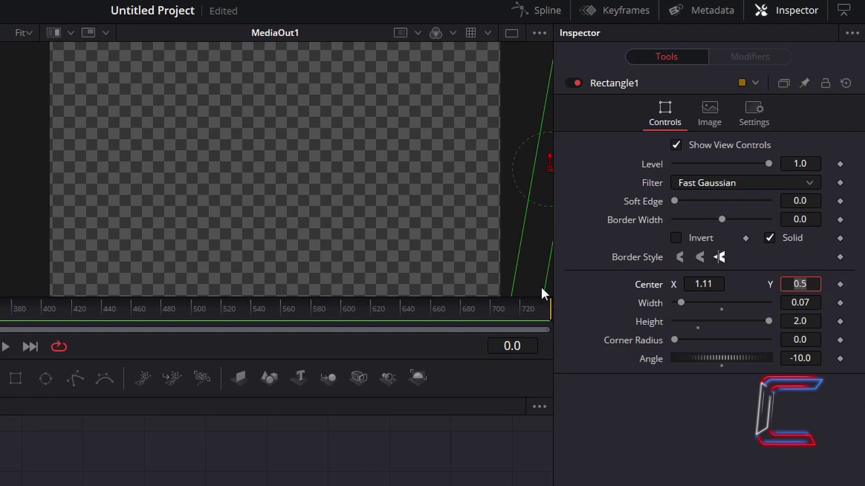
# Keyframe the Rectangle1 Center and Width at frame 0
pyautogui.click(840, 283)
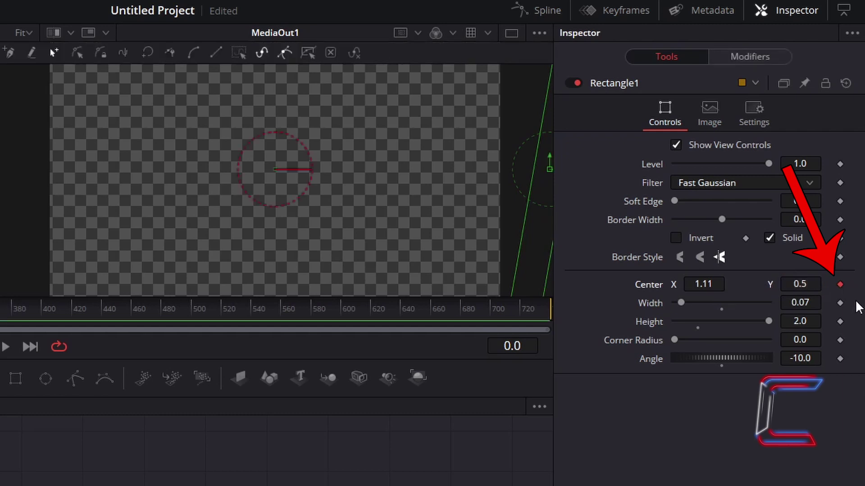
pyautogui.click(840, 303)
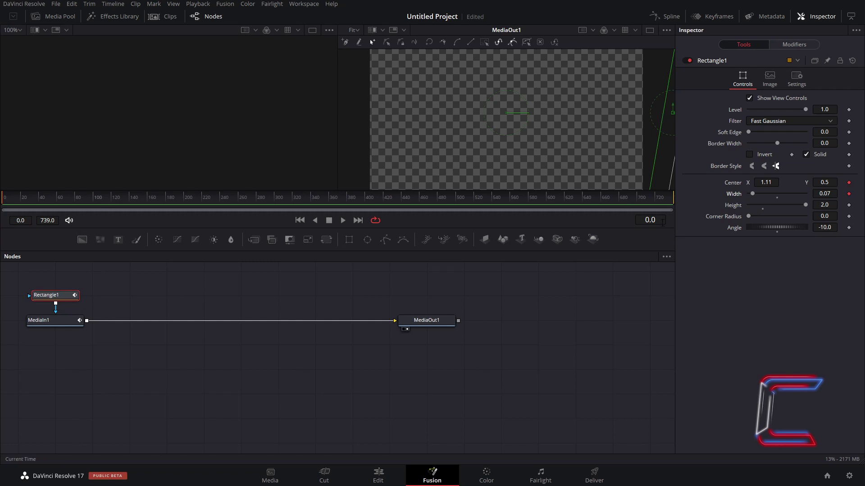
# At frame 60, add Center and Width keyframes holding the mask's current values
pyautogui.click(662, 222)
pyautogui.write('60')
pyautogui.press('Return')
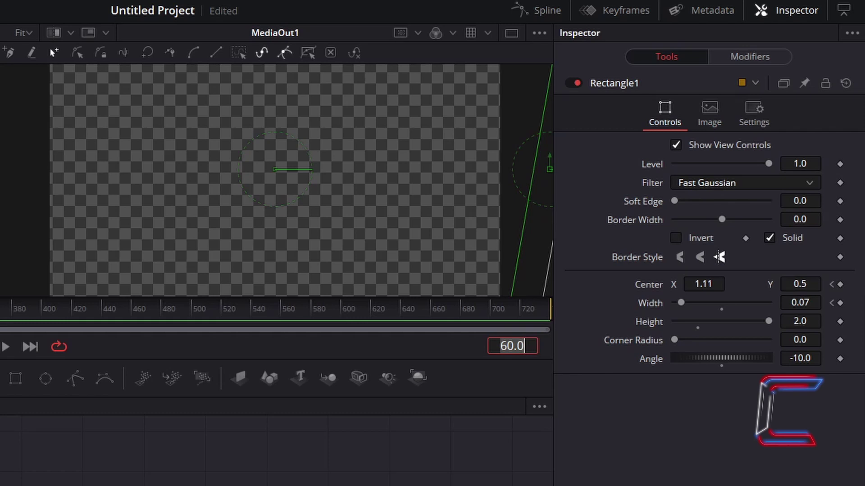
pyautogui.click(840, 284)
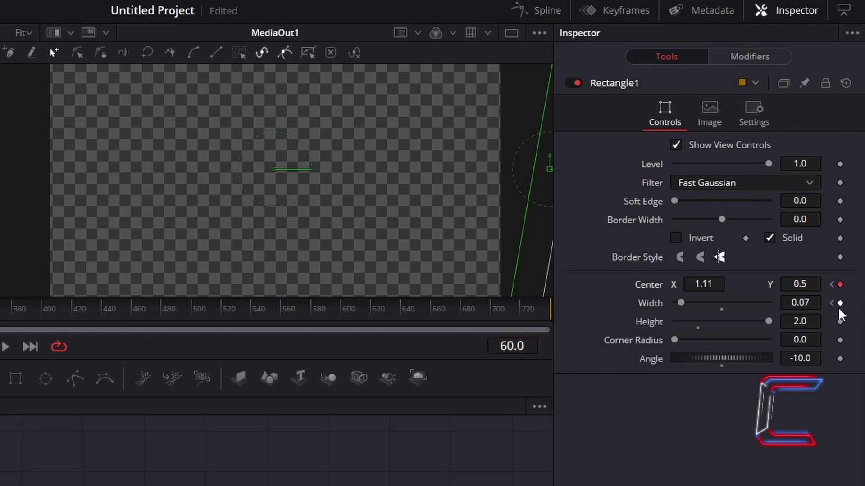
pyautogui.click(840, 303)
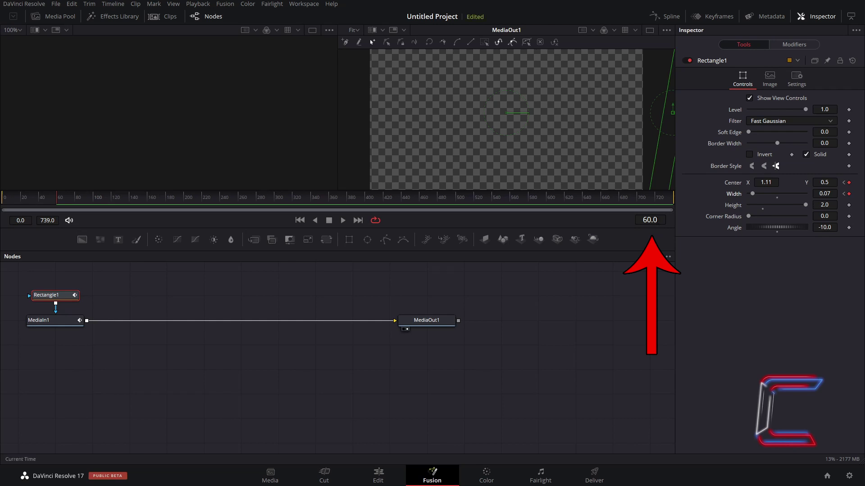
# At frame 105, keyframe the mask's Center X to -0.22
pyautogui.click(656, 221)
pyautogui.write('10')
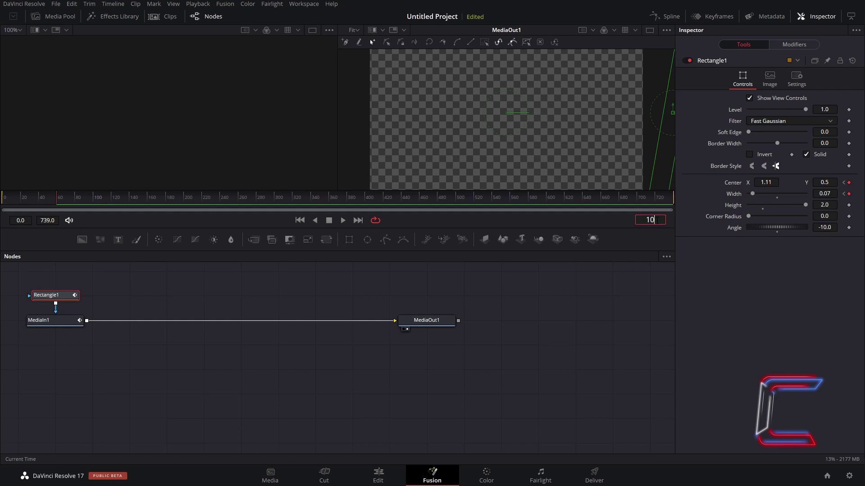
pyautogui.write('5')
pyautogui.press('Return')
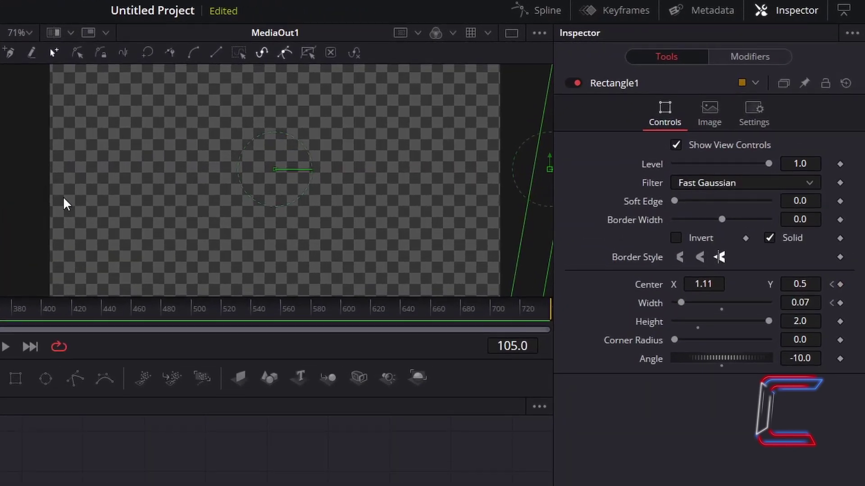
pyautogui.click(718, 284)
pyautogui.write('-0')
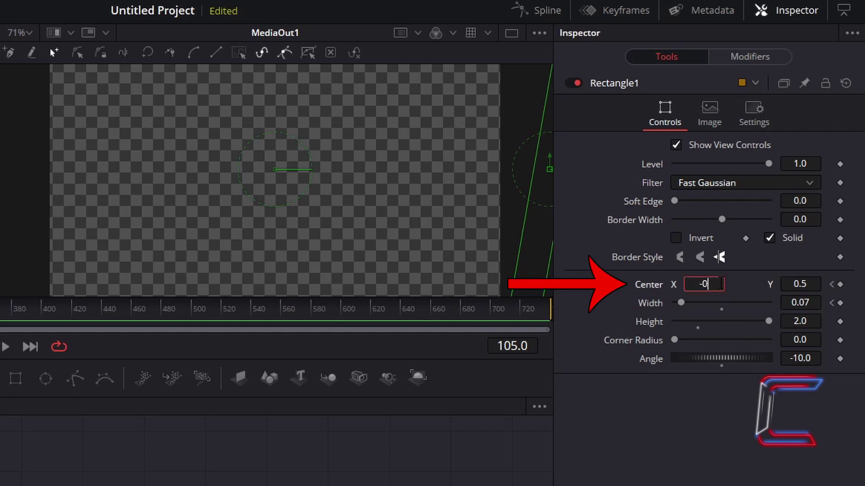
pyautogui.write('.22')
pyautogui.press('Tab')
pyautogui.click(792, 387)
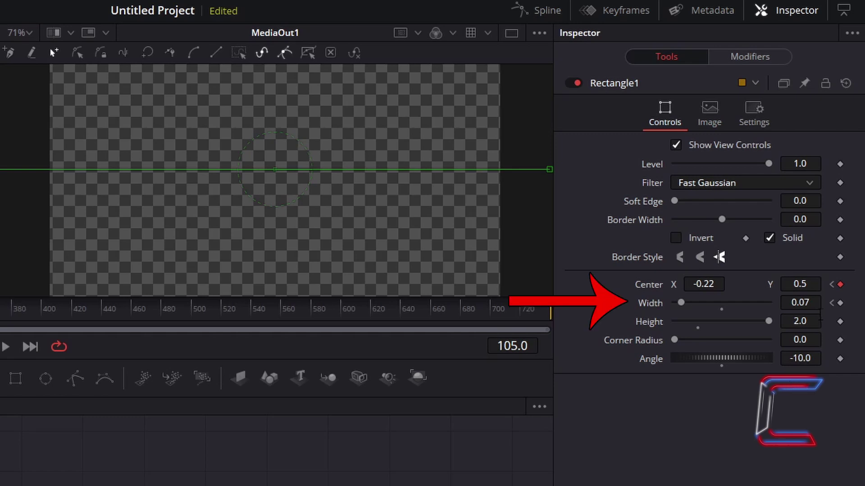
# Keyframe the mask's Width to 0.3 at frame 105
pyautogui.click(816, 302)
pyautogui.write('0.3')
pyautogui.press('Tab')
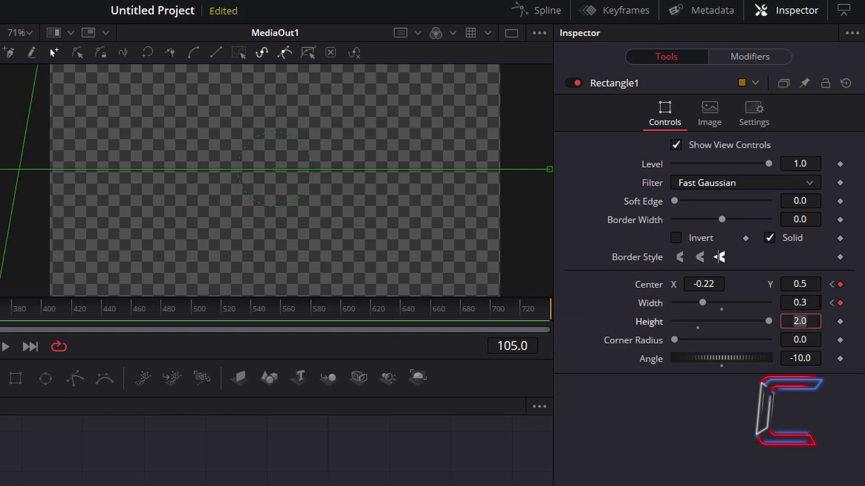
pyautogui.click(250, 186)
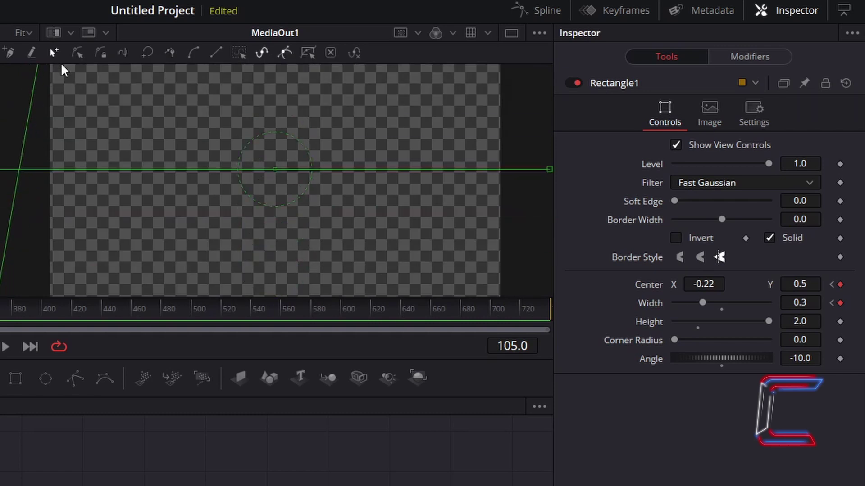
pyautogui.click(28, 31)
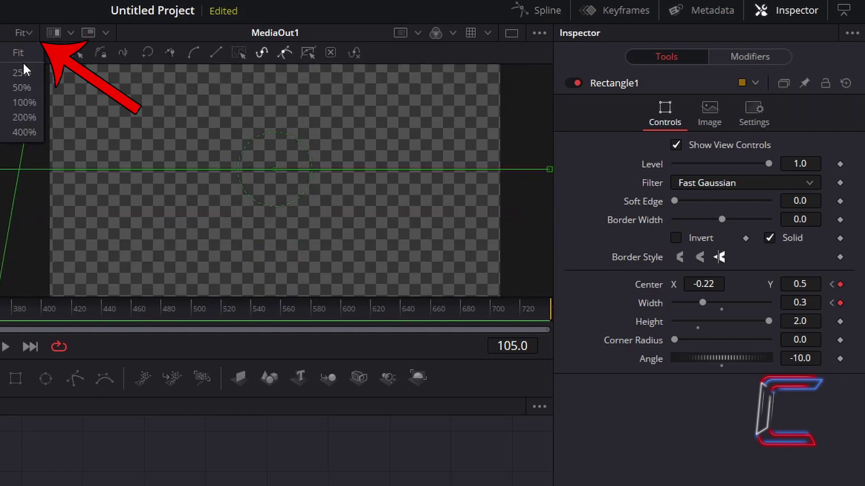
pyautogui.click(21, 66)
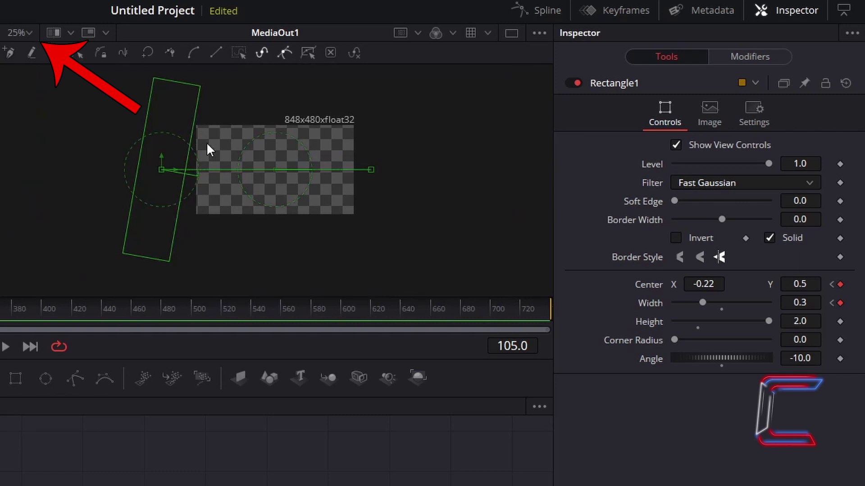
pyautogui.click(21, 34)
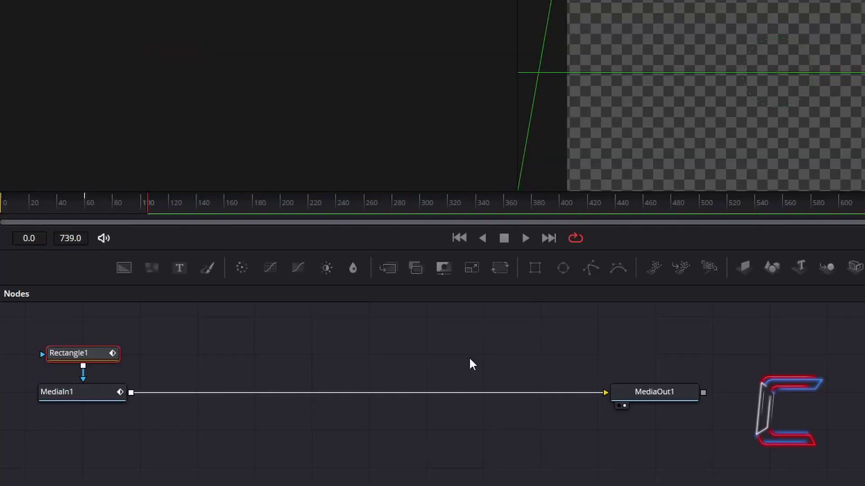
# Select the MediaIn1 node to preview the trees clip through the angled mask strip
pyautogui.click(72, 392)
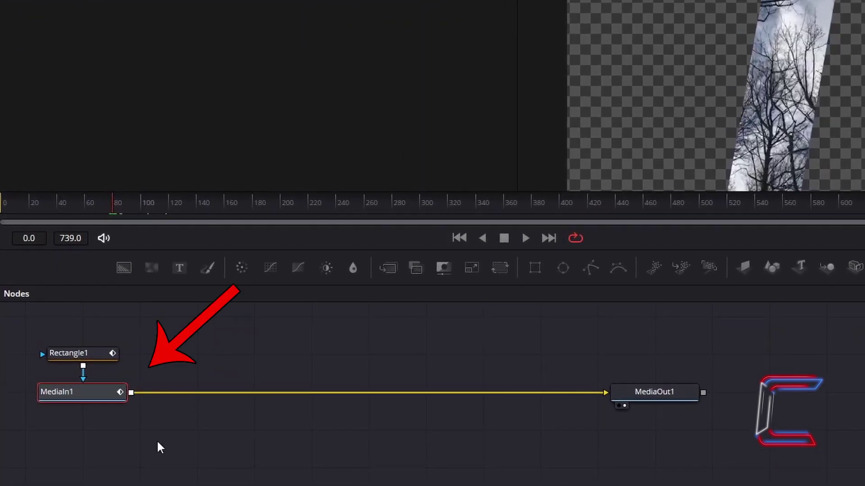
# Add a Transform node after MediaIn1 and scale the footage to Size 1.3
pyautogui.hotkey('shift', 'space')
pyautogui.write('Transform')
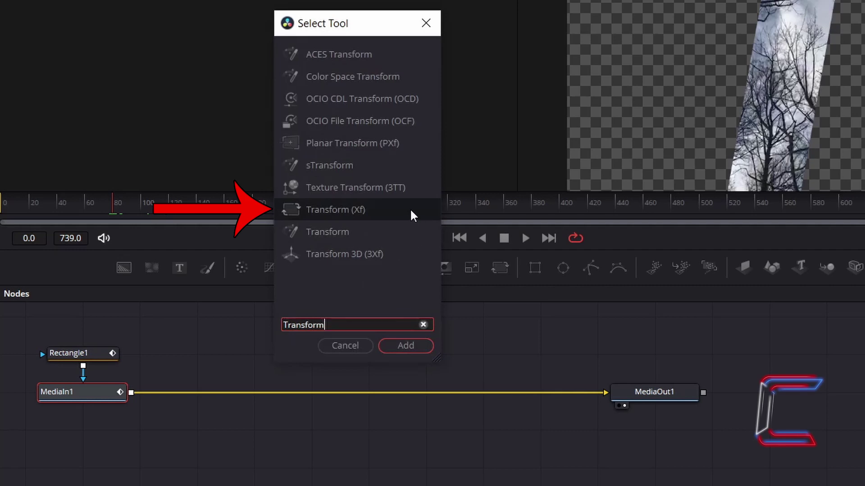
pyautogui.click(414, 345)
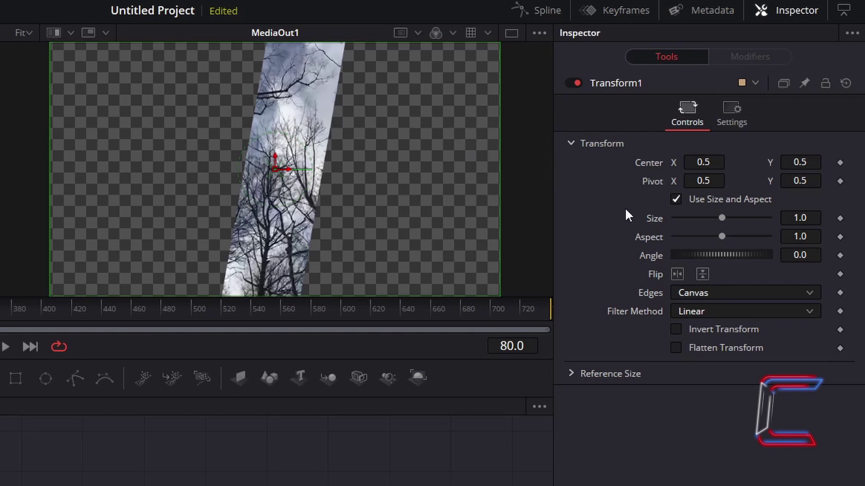
pyautogui.click(813, 219)
pyautogui.write('1.3')
pyautogui.press('Tab')
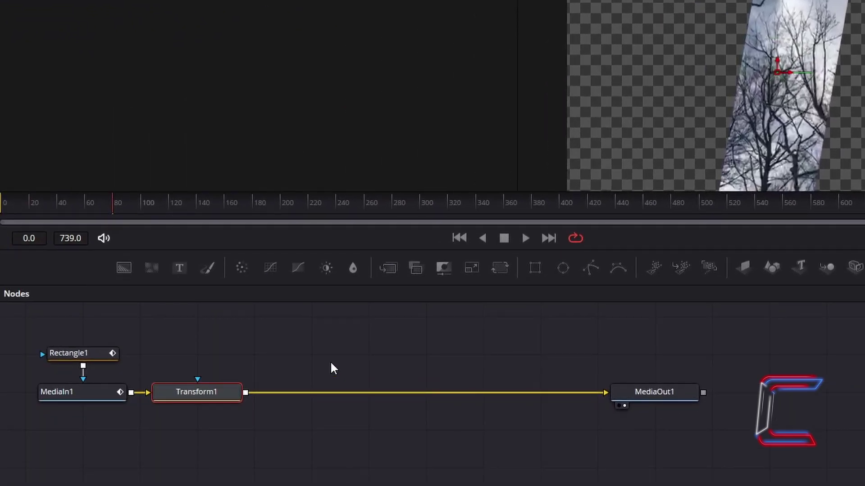
# Add a Drop Shadow node after Transform1 with Drop Angle -14
pyautogui.hotkey('shift', 'space')
pyautogui.write('Drop Shadow')
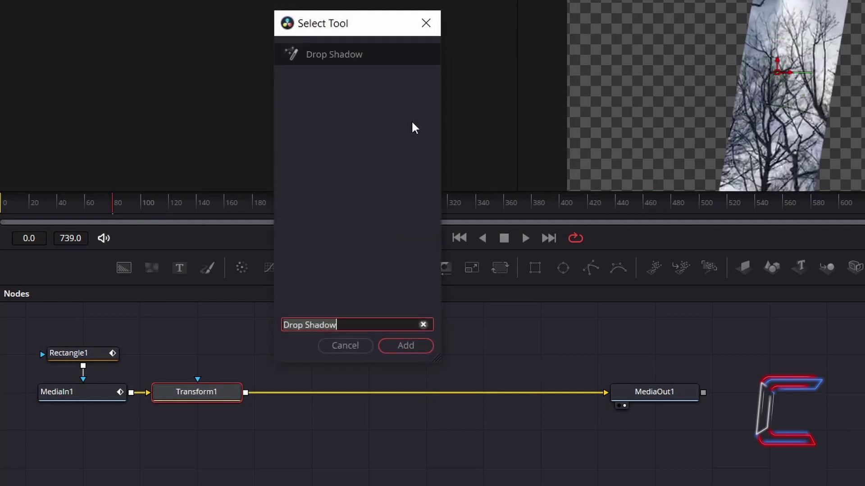
pyautogui.click(413, 350)
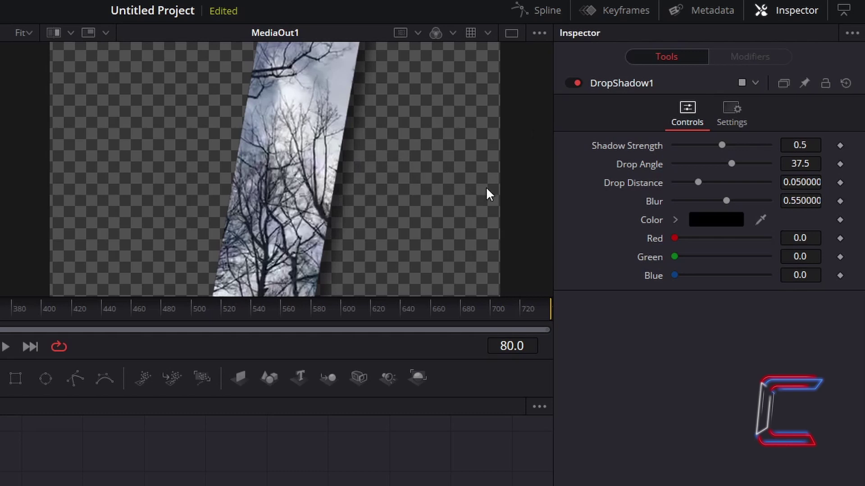
pyautogui.click(817, 164)
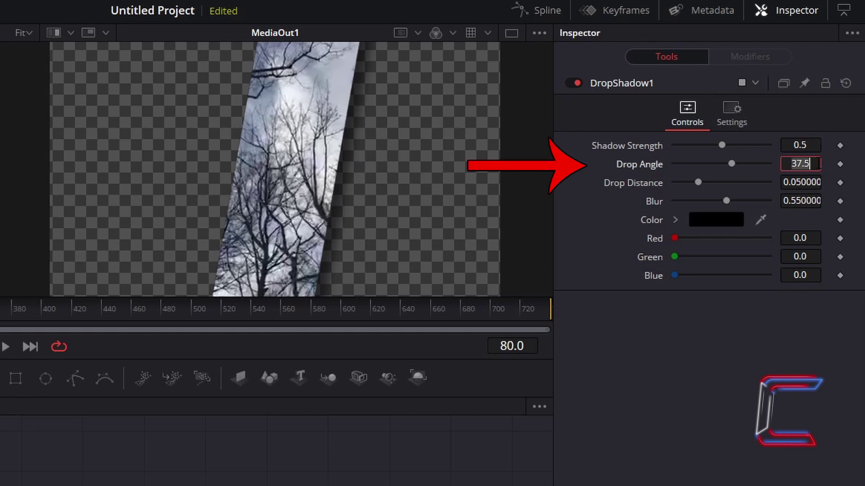
pyautogui.press('BackSpace')
pyautogui.write('-14')
pyautogui.press('Tab')
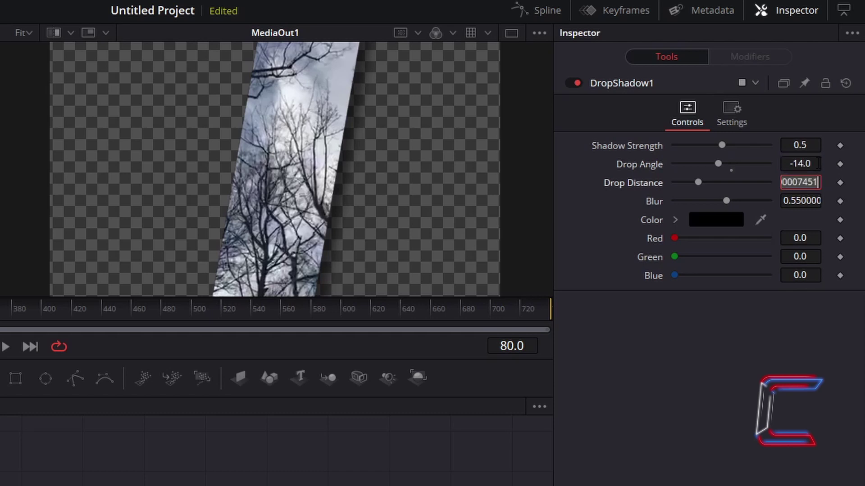
pyautogui.click(696, 295)
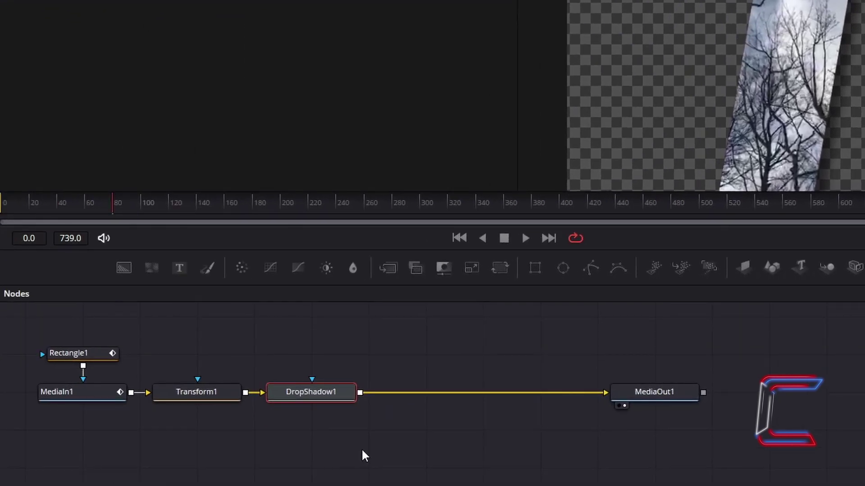
# Insert a Soft Glow node after DropShadow1 with Gain 0.2
pyautogui.hotkey('shift', 'space')
pyautogui.write('Soft Glow')
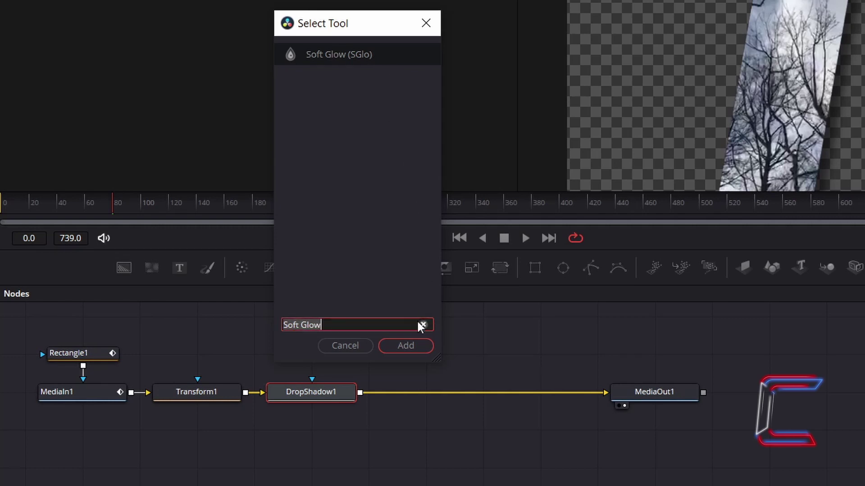
pyautogui.click(405, 346)
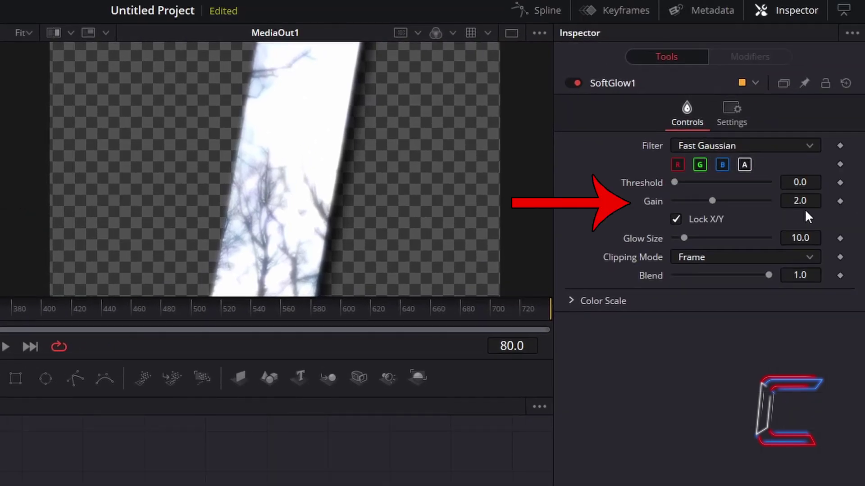
pyautogui.click(809, 202)
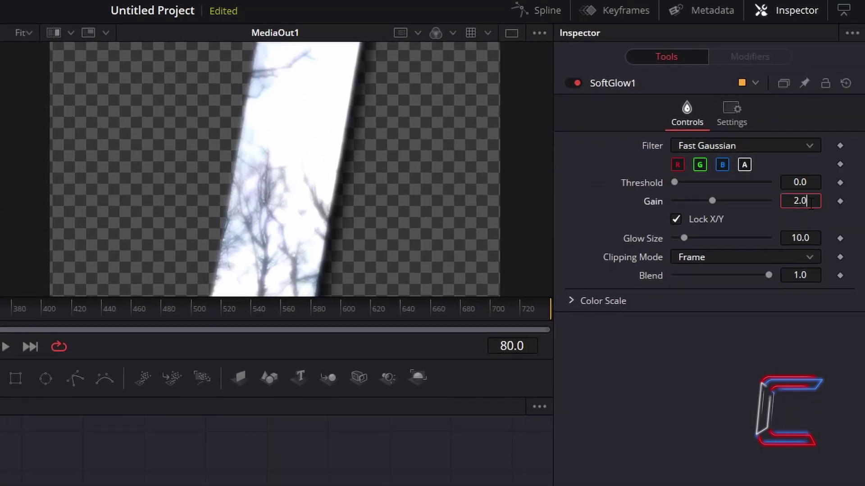
pyautogui.write('0.2')
pyautogui.press('Tab')
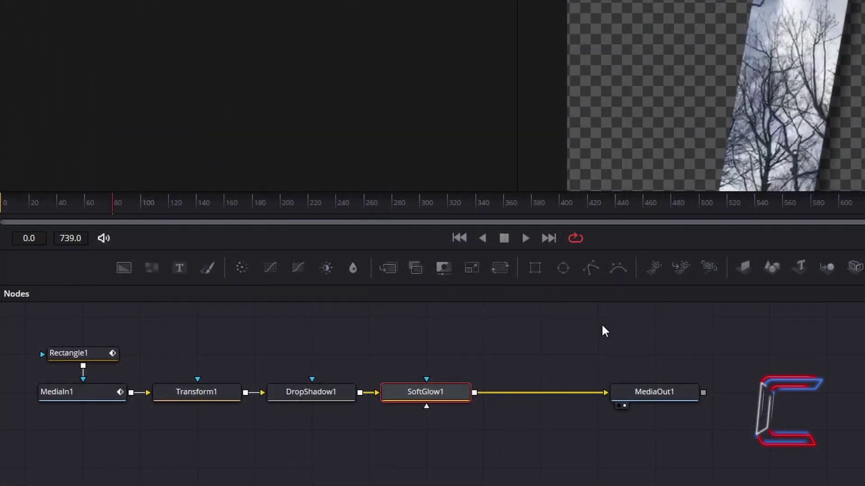
# Insert a Gaussian Blur after SoftGlow1 with ganged horizontal and vertical strength 0.3
pyautogui.hotkey('shift', 'space')
pyautogui.write('Gaussian Blur')
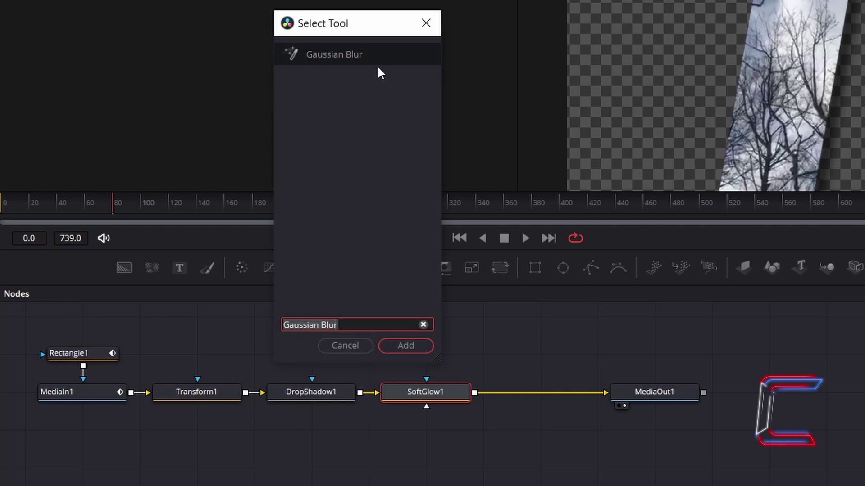
pyautogui.click(420, 351)
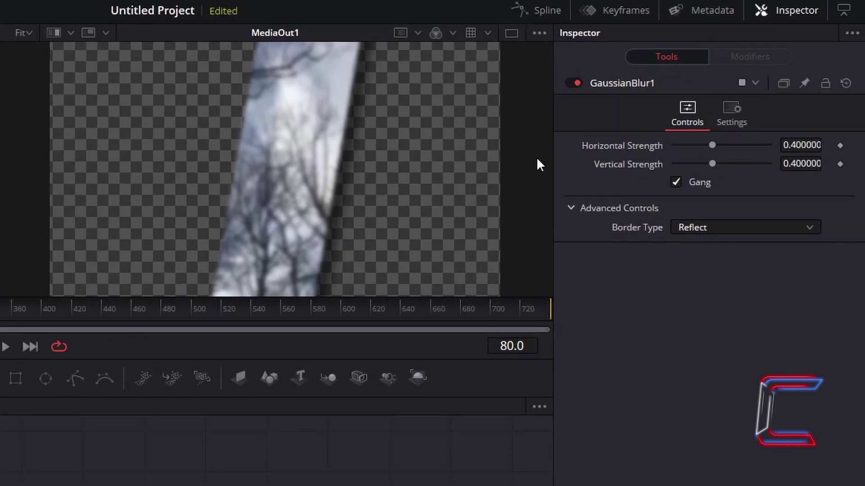
pyautogui.click(817, 140)
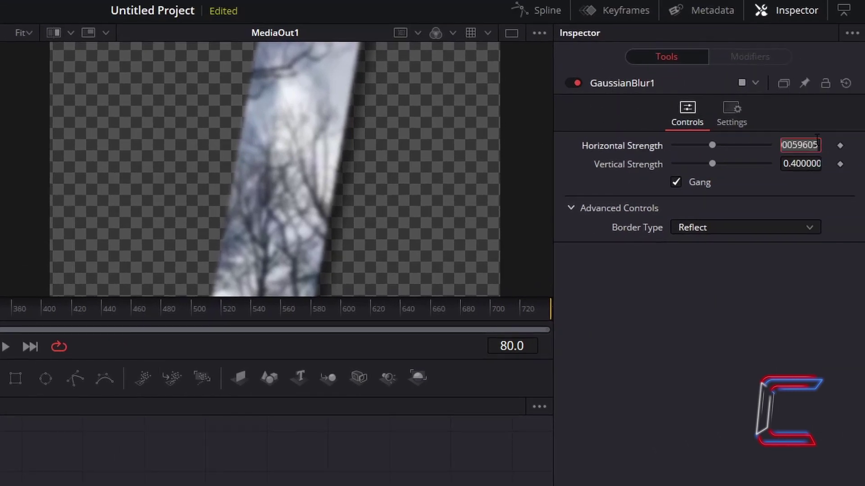
pyautogui.write('0.3')
pyautogui.press('Tab')
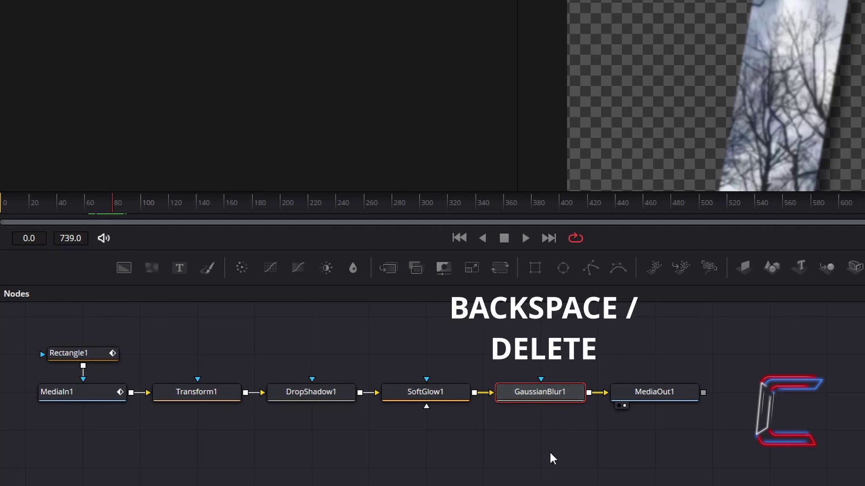
# Delete the GaussianBlur1 node so SoftGlow1 connects straight to MediaOut1
pyautogui.press('Delete')
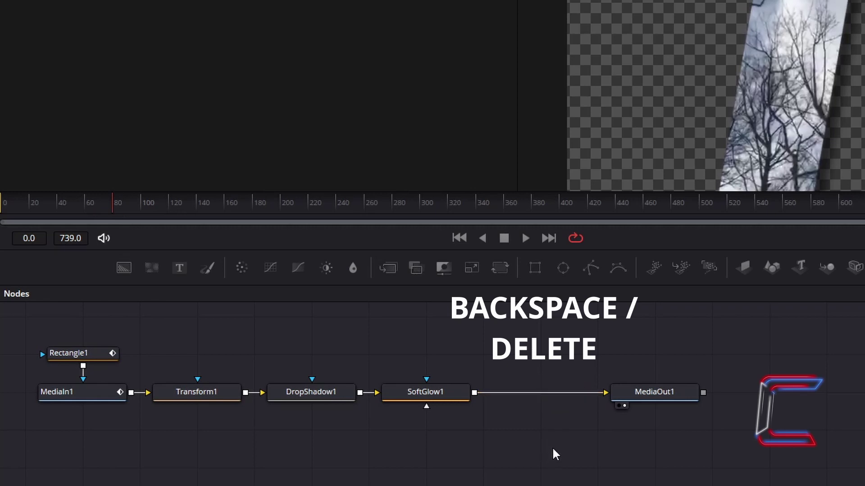